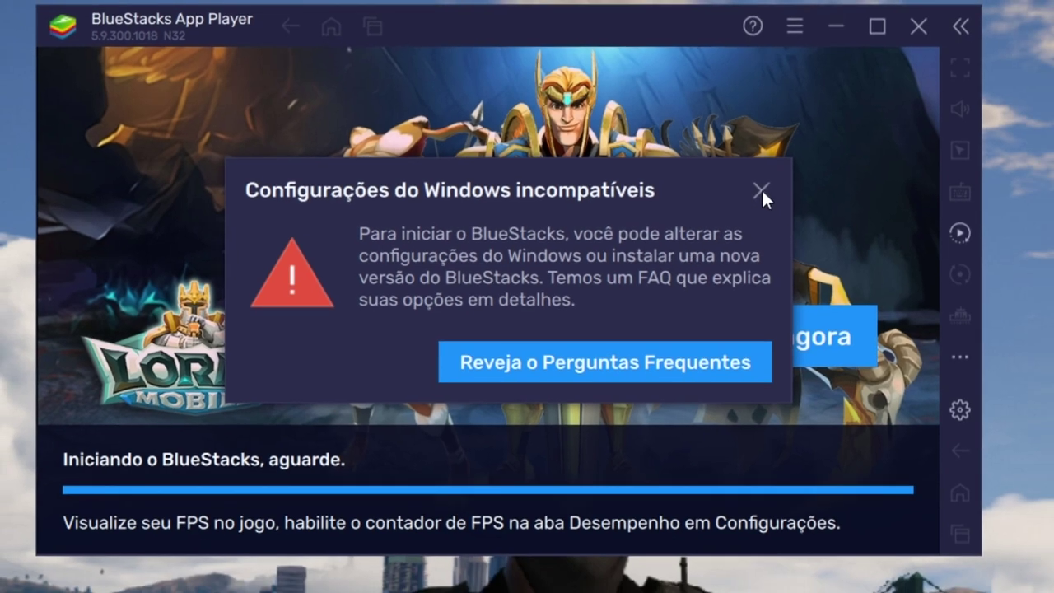
- Dismiss the BlueStacks incompatibility message and try to start MSI App Player from the desktop
{"action": "left_click", "coordinate": [800, 198]}
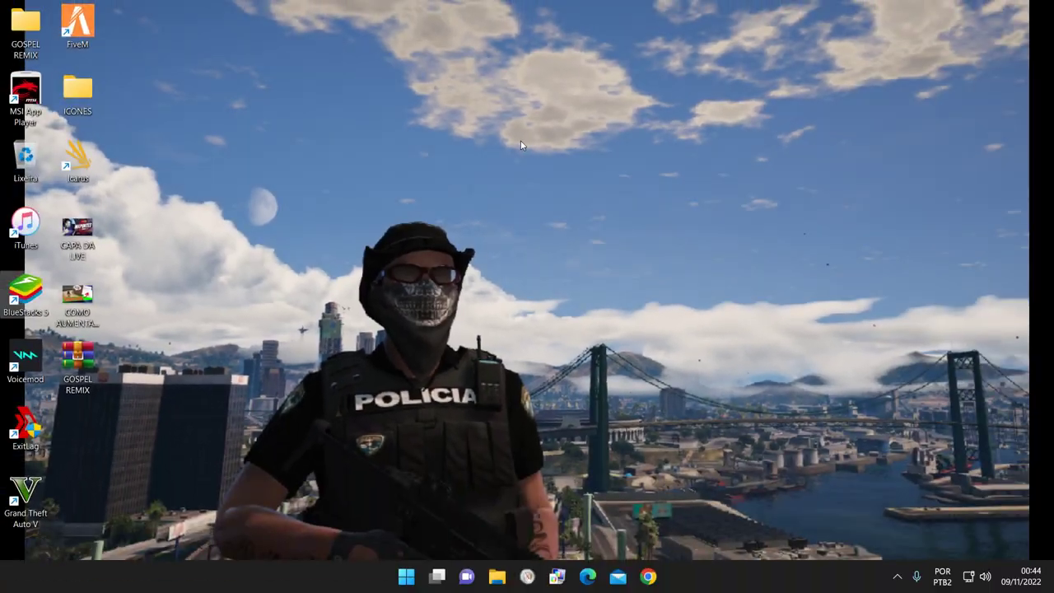
{"action": "double_click", "coordinate": [25, 94]}
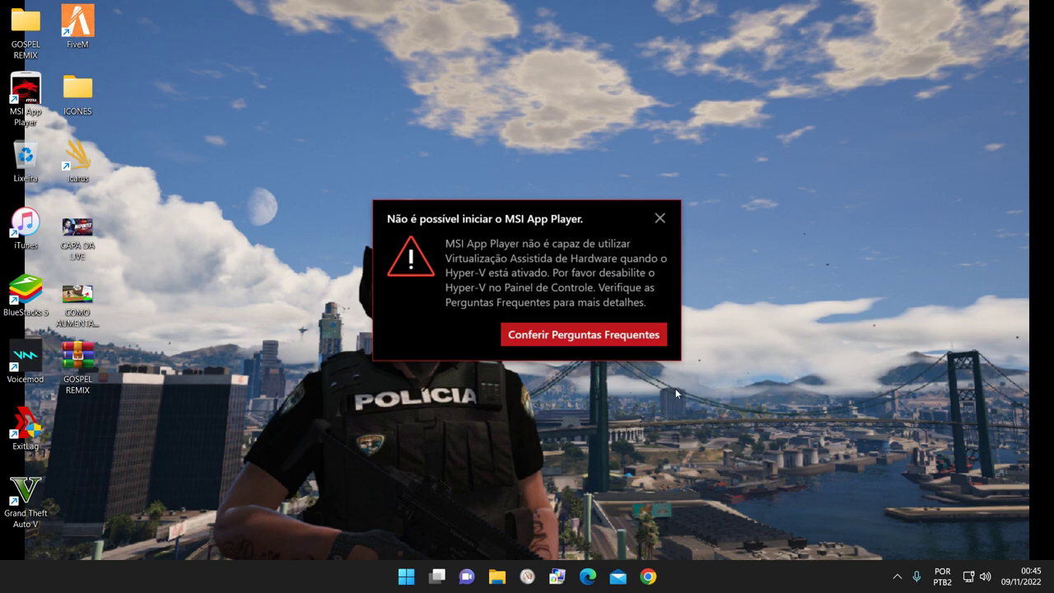
{"action": "left_click", "coordinate": [406, 576]}
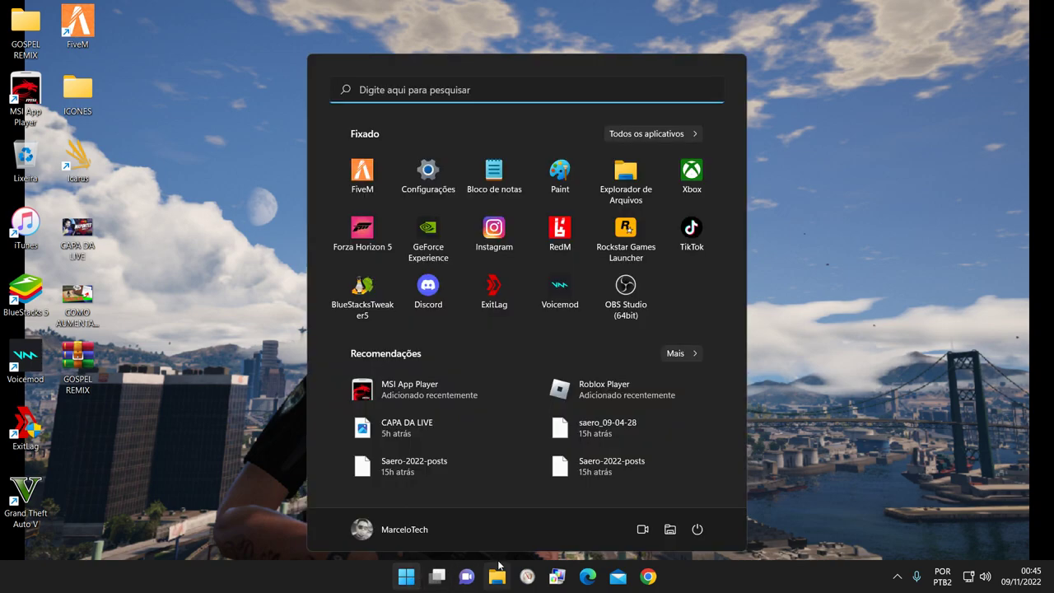
{"action": "left_click", "coordinate": [847, 393]}
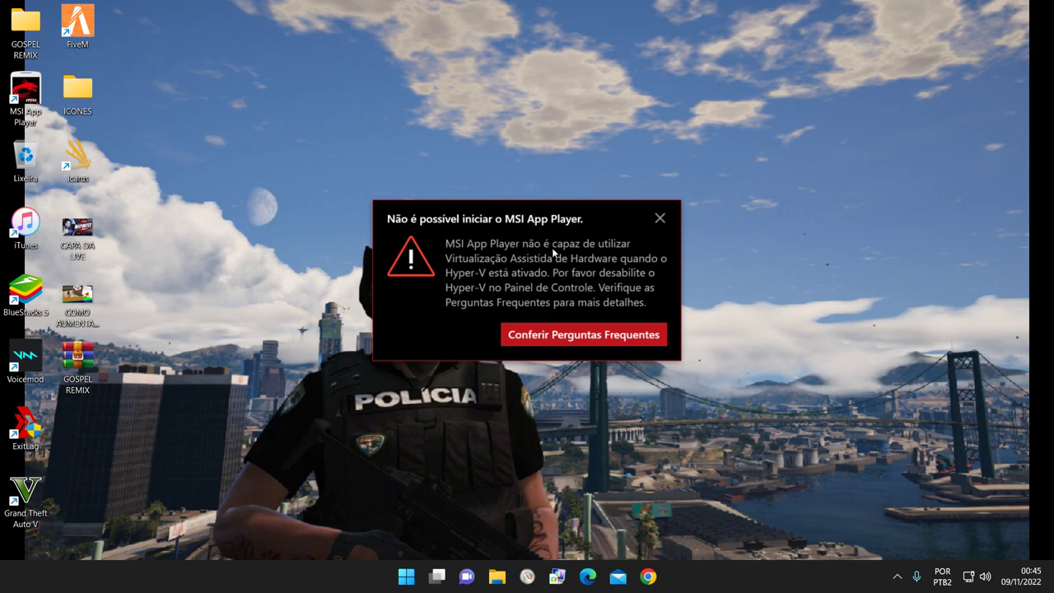
- Open the FAQ article from the MSI App Player error and review its Hyper-V requirements, closing the browser when done
{"action": "left_click", "coordinate": [588, 332]}
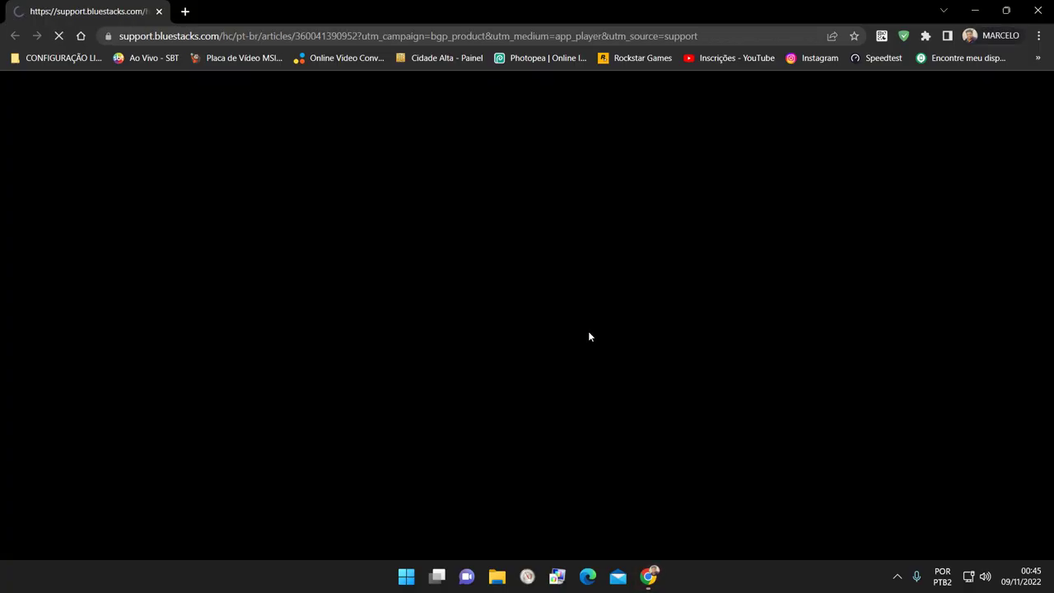
{"action": "scroll", "coordinate": [527, 326], "scroll_direction": "down", "scroll_amount": 3}
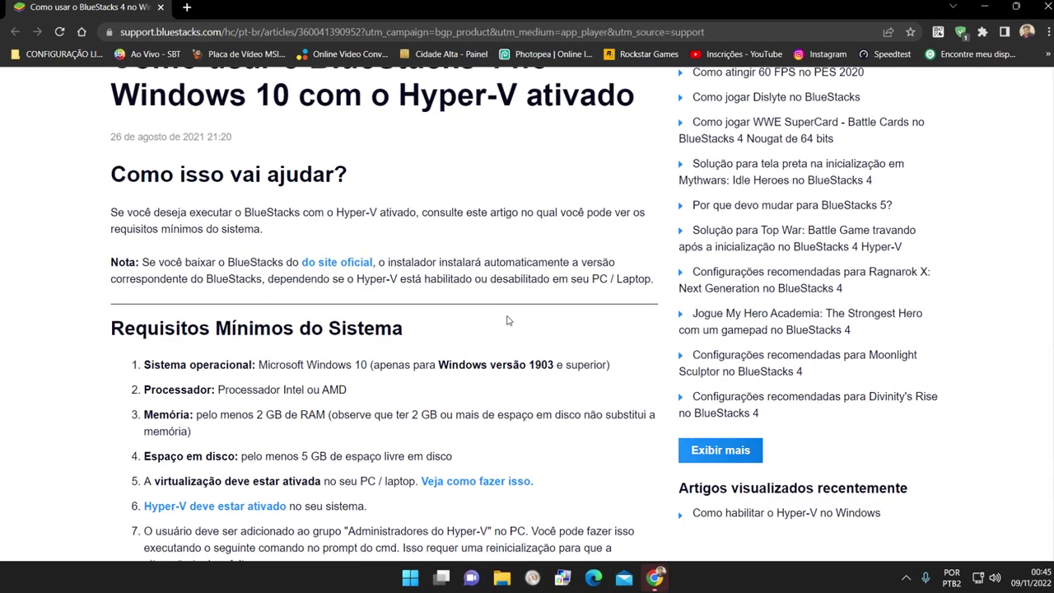
{"action": "scroll", "coordinate": [507, 320], "scroll_direction": "up", "scroll_amount": 2}
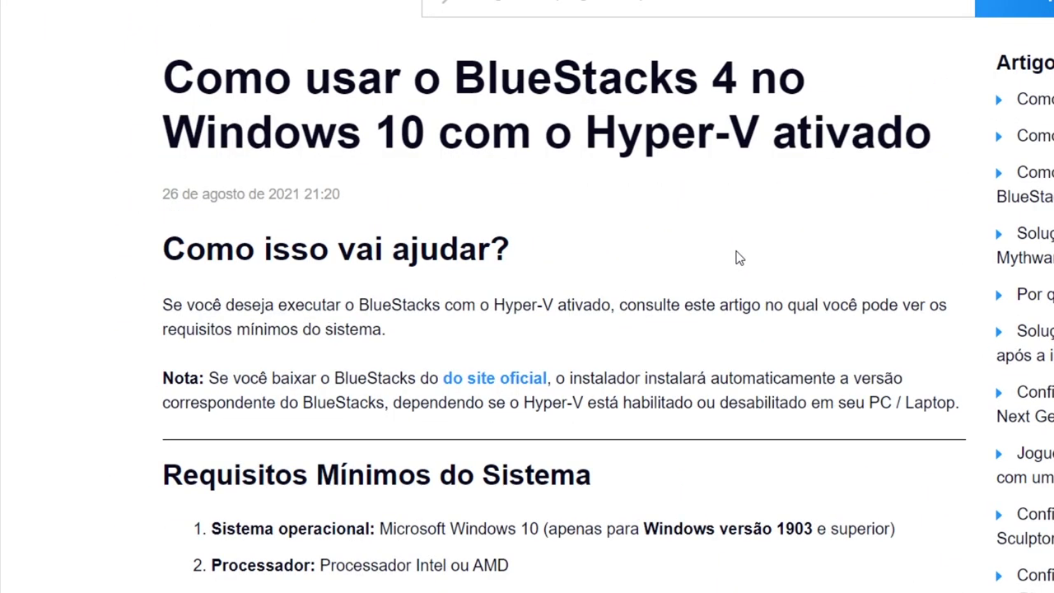
{"action": "scroll", "coordinate": [739, 257], "scroll_direction": "down", "scroll_amount": 3}
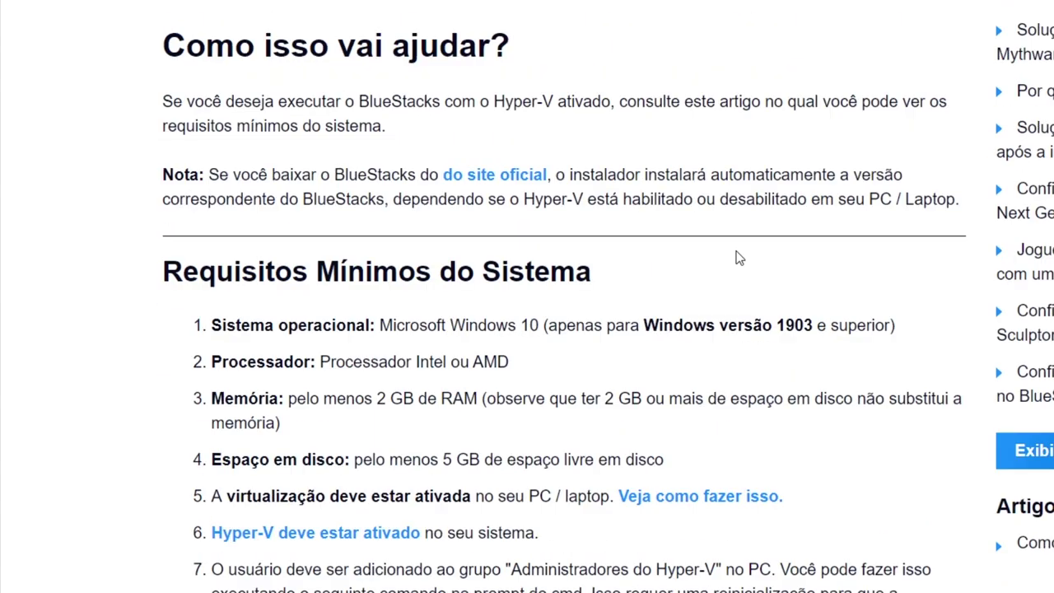
{"action": "scroll", "coordinate": [739, 258], "scroll_direction": "down", "scroll_amount": 4}
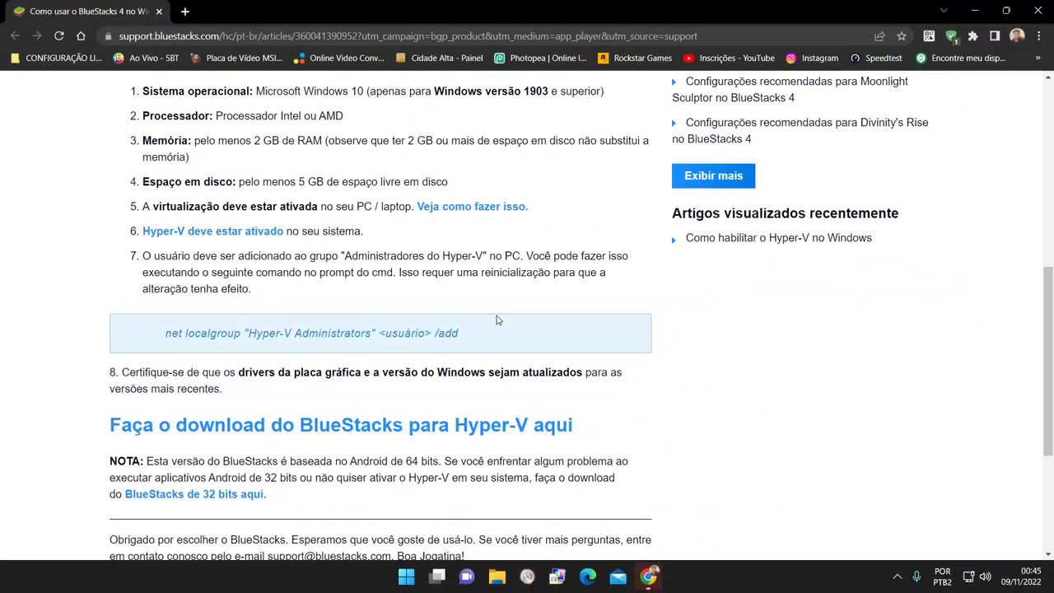
{"action": "scroll", "coordinate": [385, 338], "scroll_direction": "down", "scroll_amount": 3}
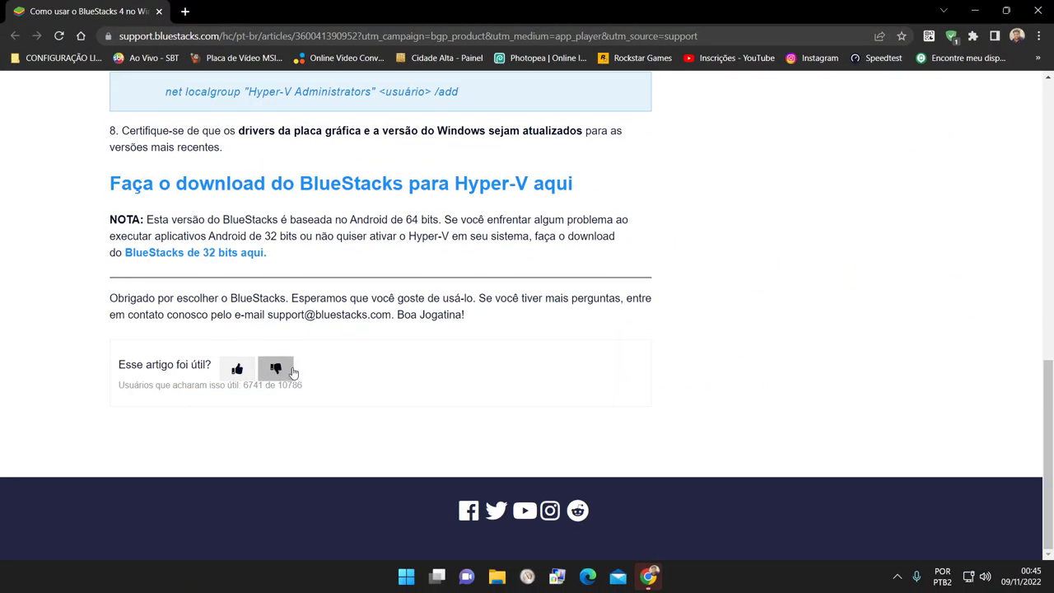
{"action": "scroll", "coordinate": [356, 323], "scroll_direction": "up", "scroll_amount": 7}
{"action": "scroll", "coordinate": [357, 317], "scroll_direction": "up", "scroll_amount": 2}
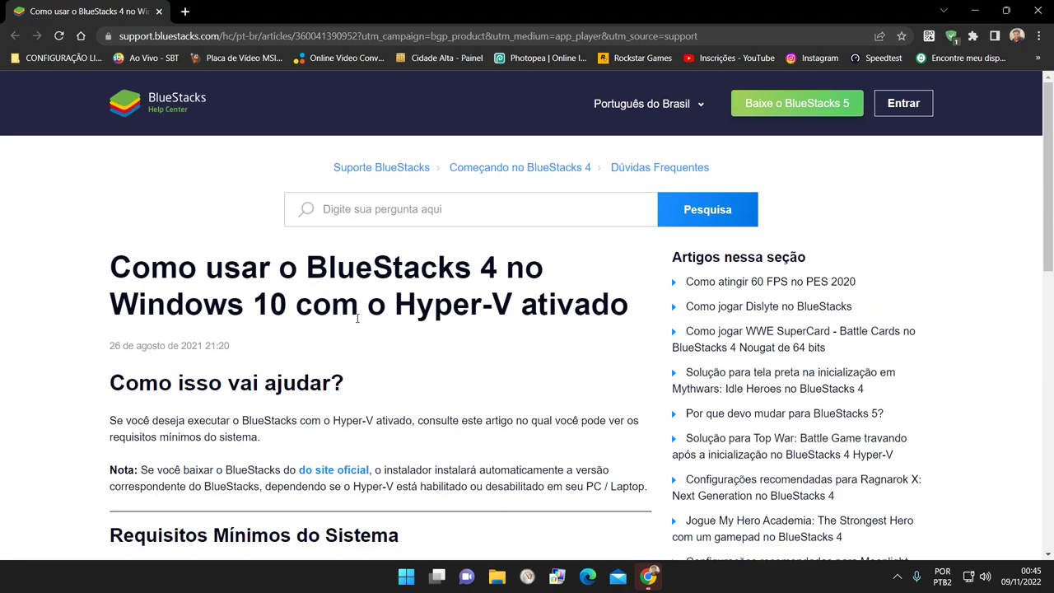
{"action": "left_click", "coordinate": [1038, 11]}
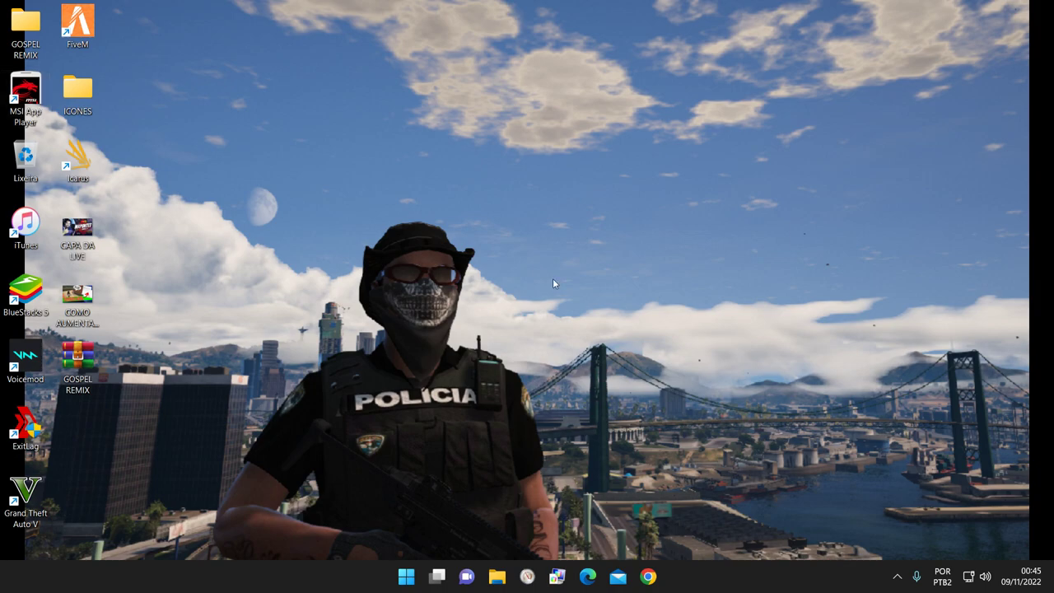
- Find the Control Panel through Windows search and open Programas e Recursos under Programas
{"action": "key", "text": "super"}
{"action": "type", "text": "paint"}
{"action": "key", "text": "BackSpace"}
{"action": "type", "text": "el"}
{"action": "key", "text": "Return"}
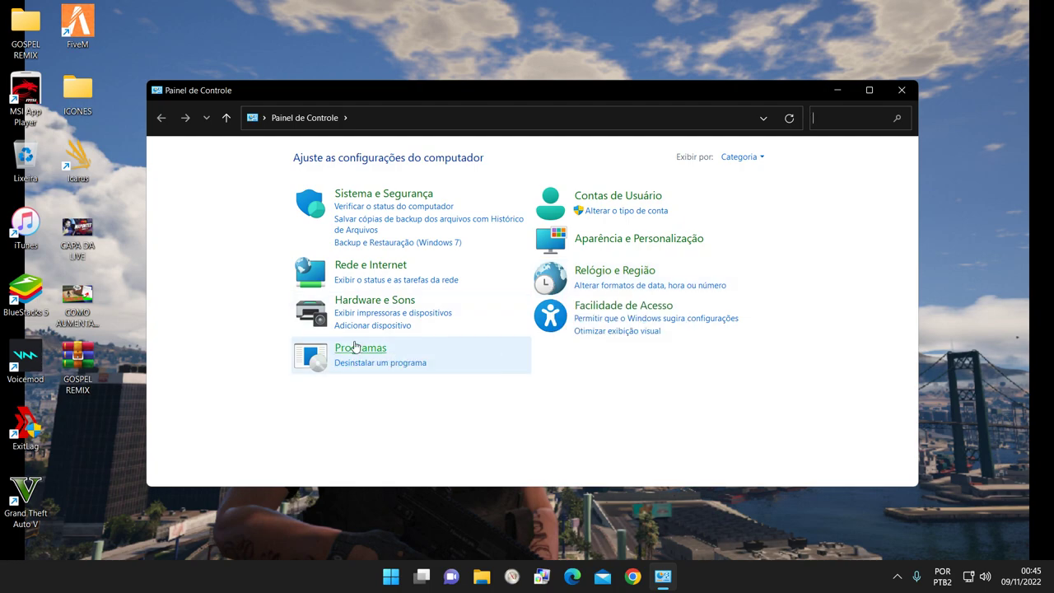
{"action": "left_click", "coordinate": [355, 347]}
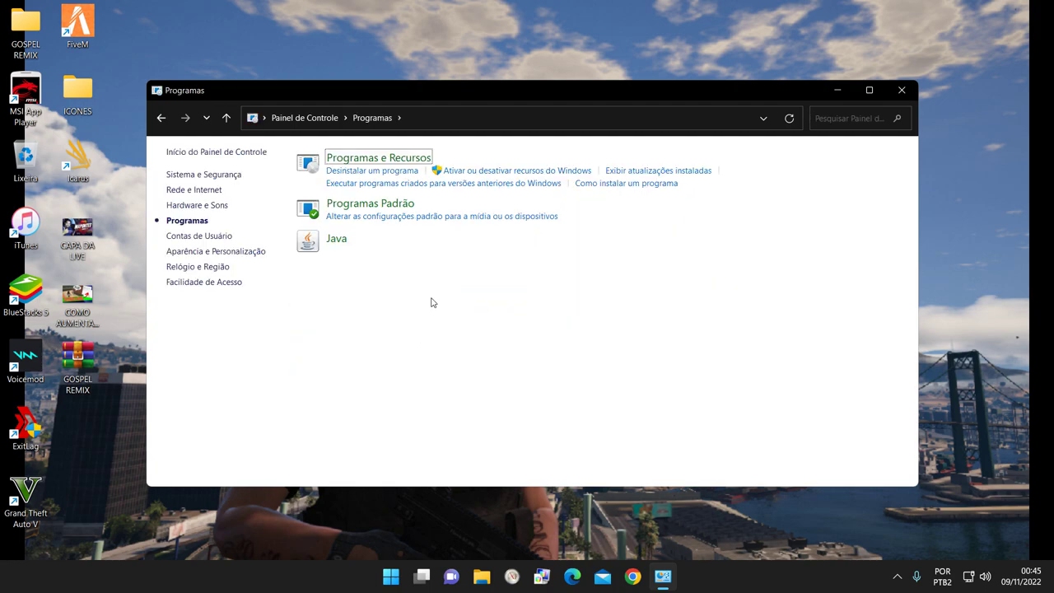
{"action": "left_click", "coordinate": [346, 159]}
{"action": "left_click_drag", "start_coordinate": [416, 96], "coordinate": [433, 29]}
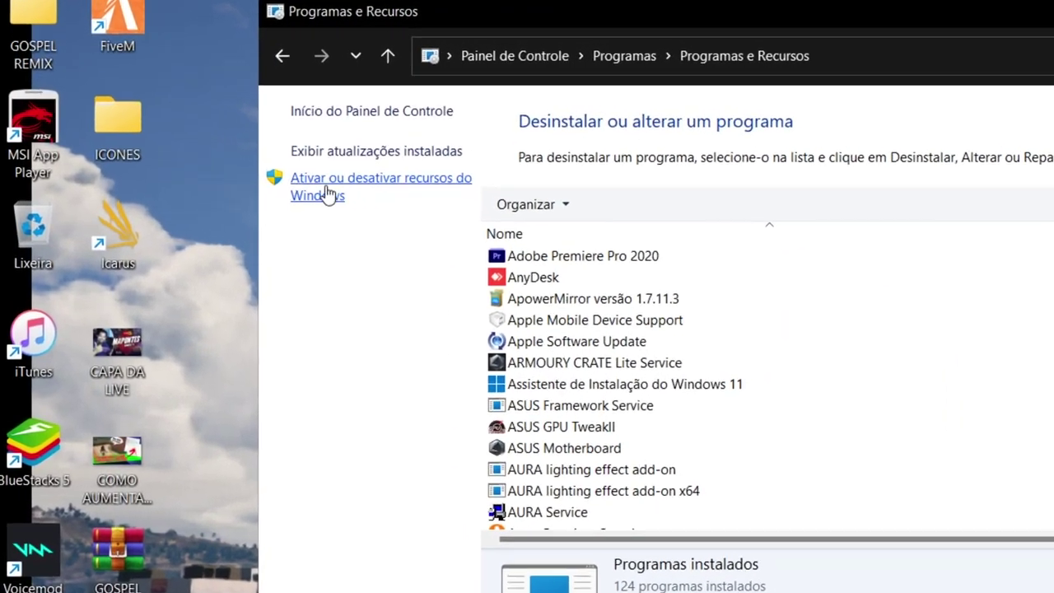
- Turn off the Hyper-V feature in Recursos do Windows and apply the change
{"action": "left_click", "coordinate": [218, 131]}
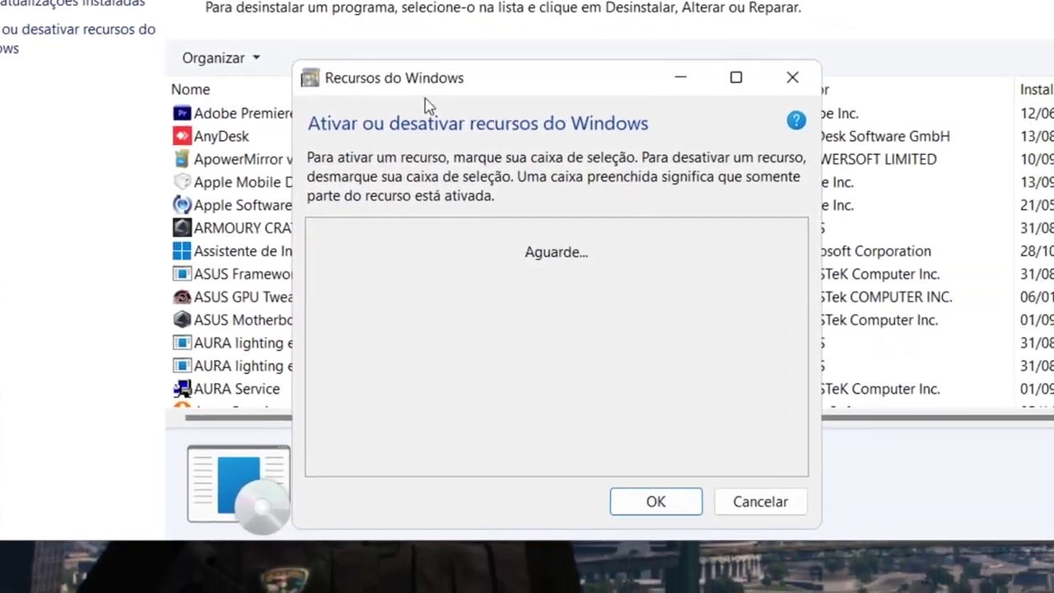
{"action": "scroll", "coordinate": [423, 380], "scroll_direction": "down", "scroll_amount": 1}
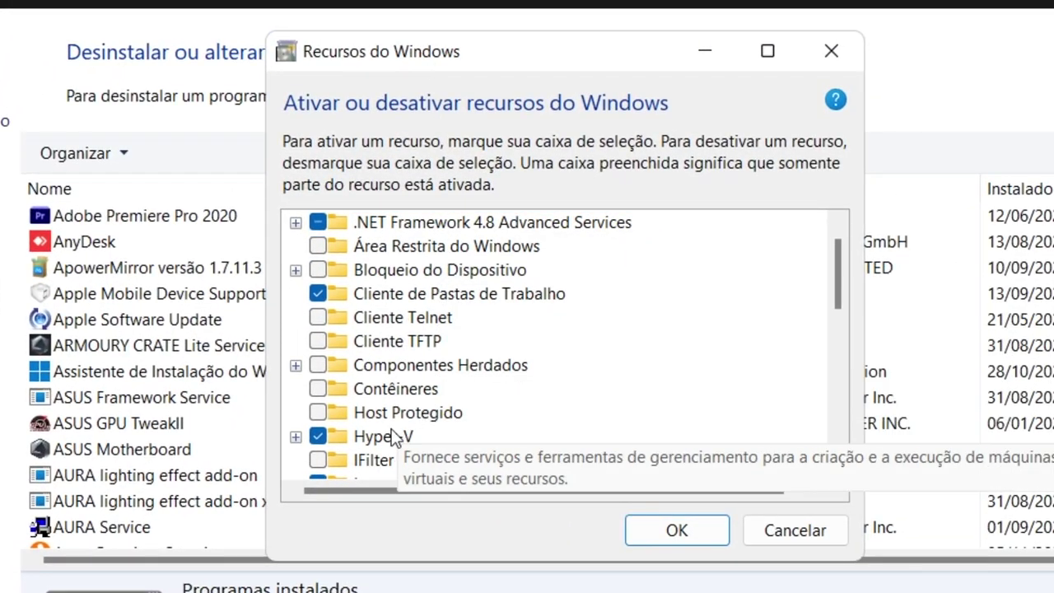
{"action": "left_click", "coordinate": [319, 437]}
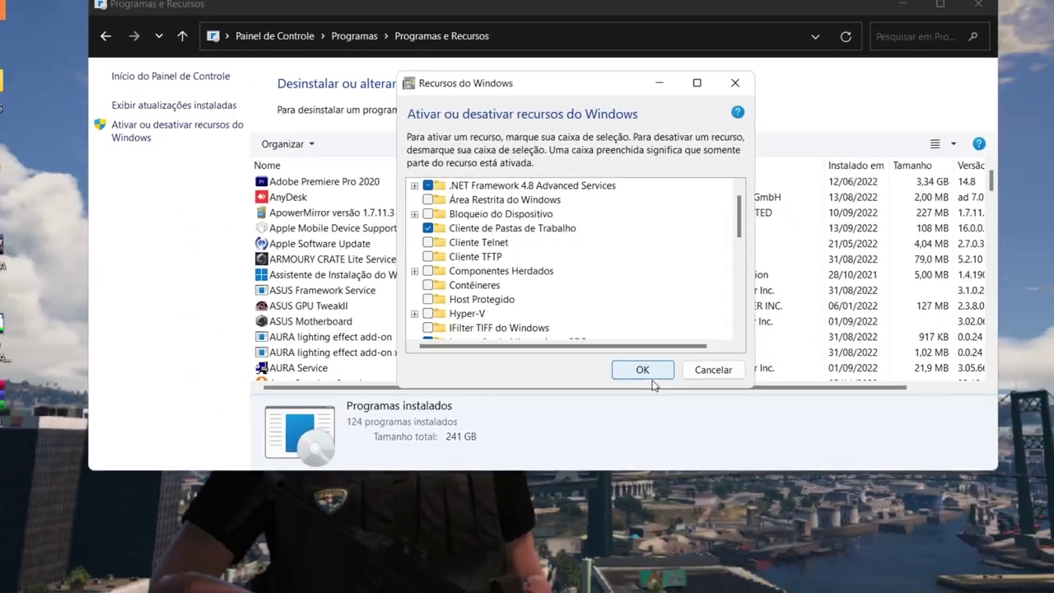
{"action": "left_click", "coordinate": [706, 537]}
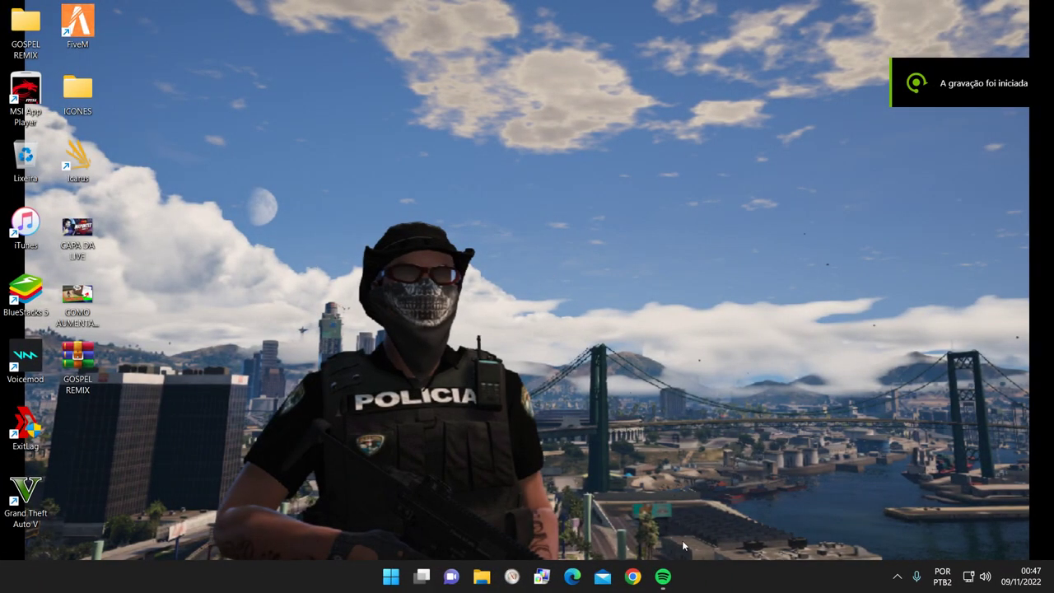
- Close Spotify and try to start MSI App Player again, dismissing its error message
{"action": "left_click", "coordinate": [663, 576]}
{"action": "left_click", "coordinate": [1039, 17]}
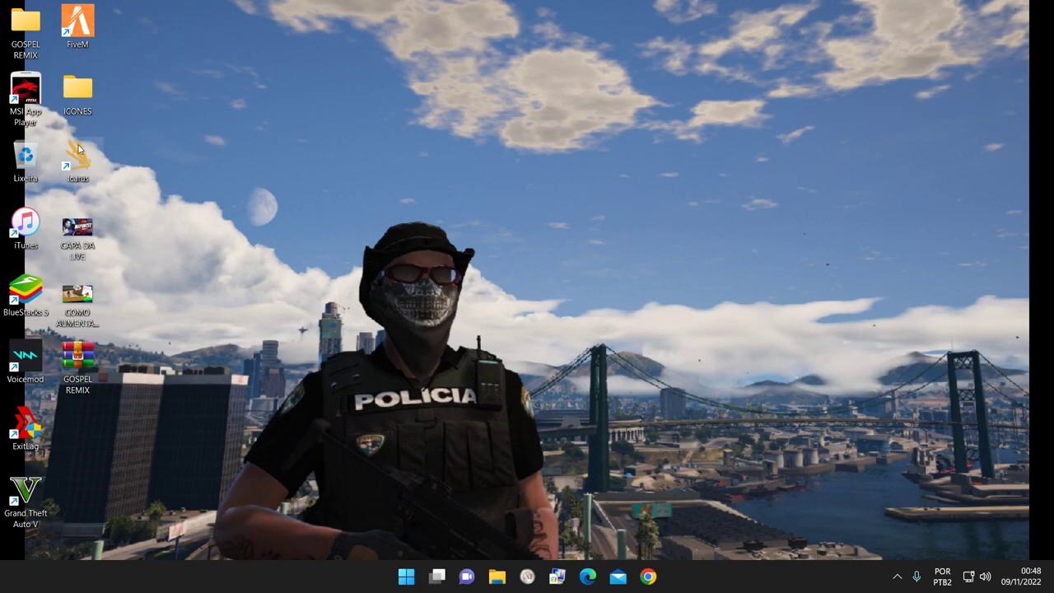
{"action": "double_click", "coordinate": [25, 97]}
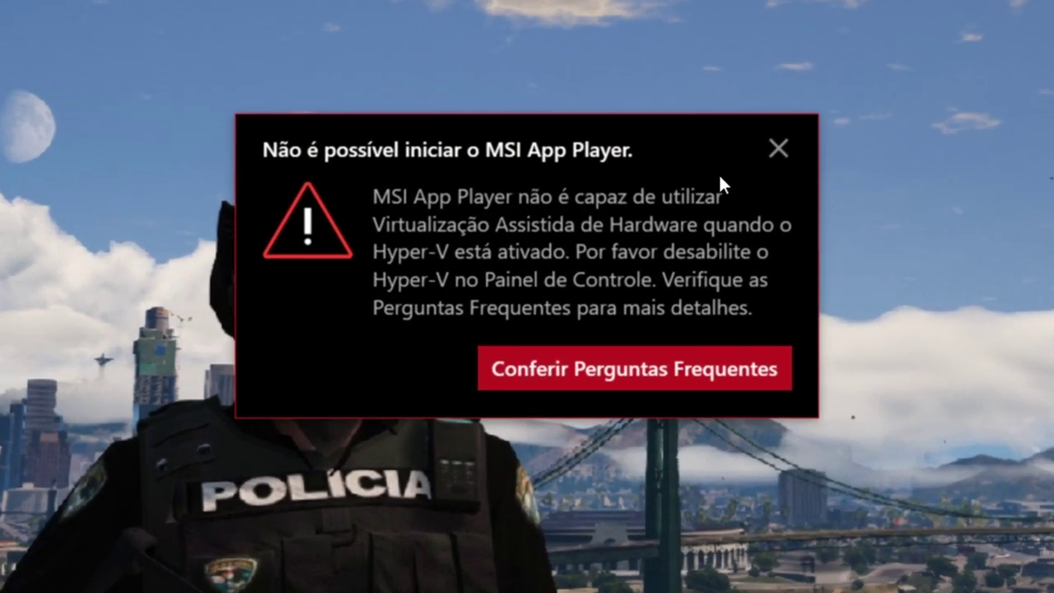
{"action": "left_click", "coordinate": [777, 156]}
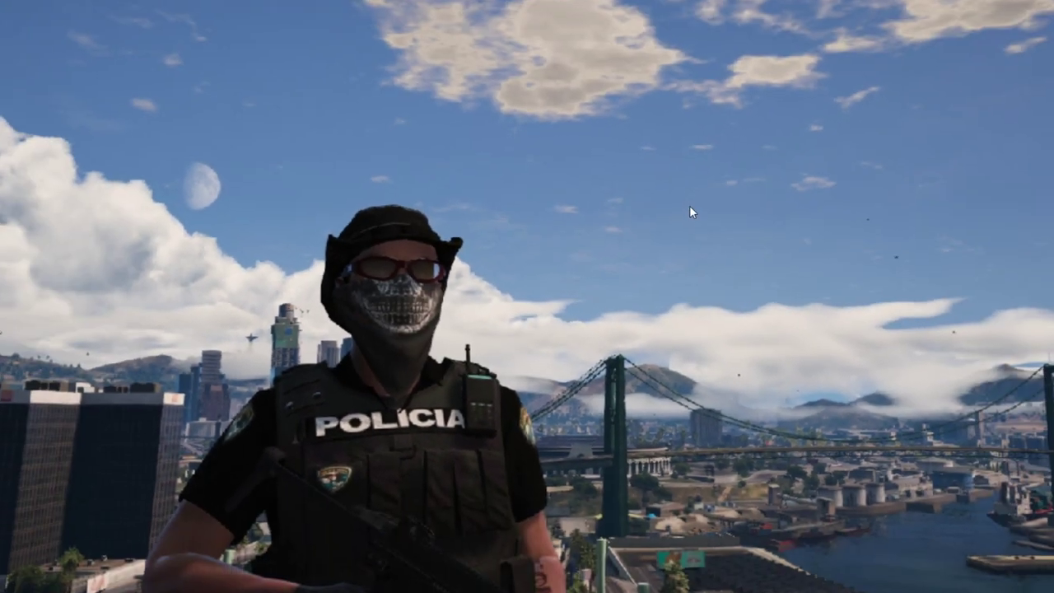
{"action": "key", "text": "super"}
{"action": "type", "text": "painel"}
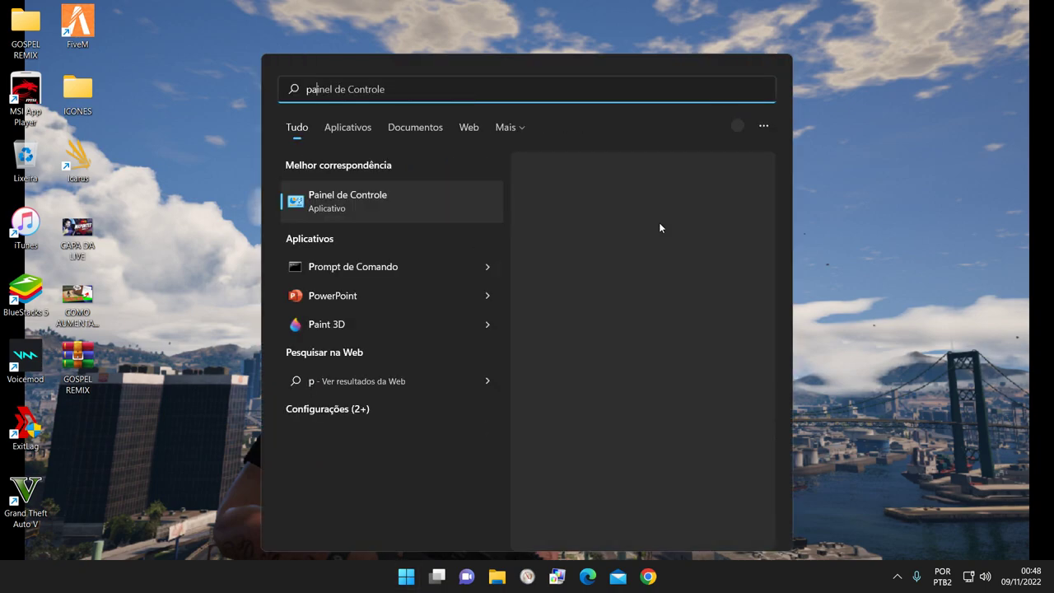
{"action": "key", "text": "Return"}
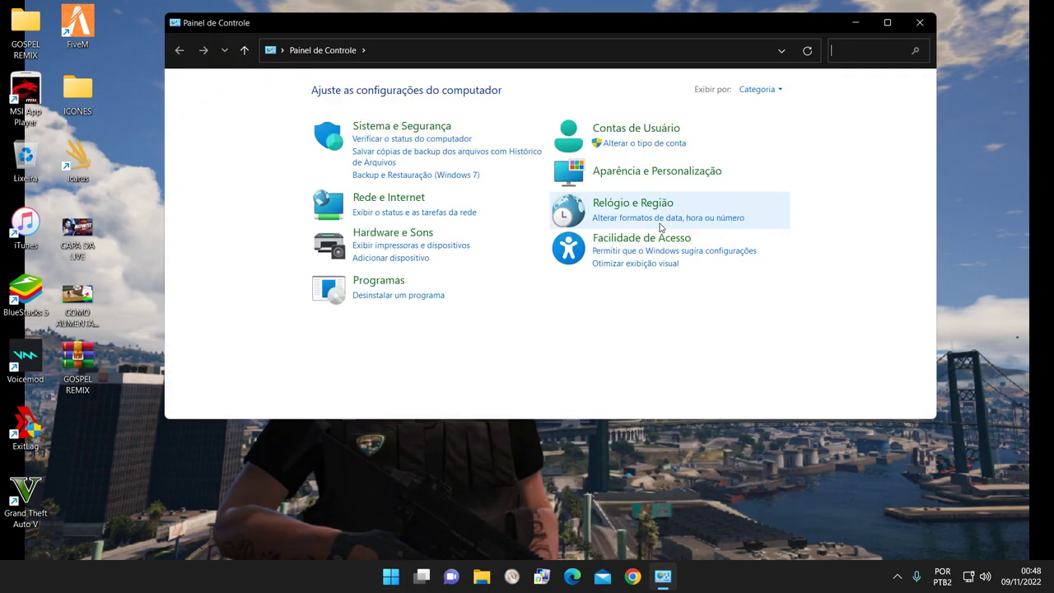
{"action": "left_click", "coordinate": [402, 281]}
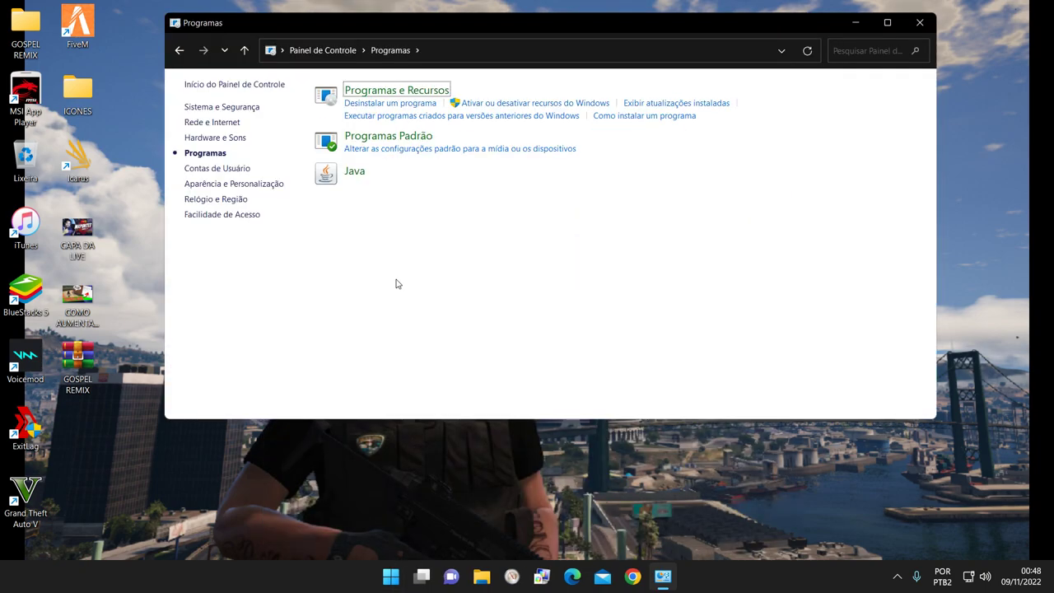
{"action": "left_click", "coordinate": [376, 92]}
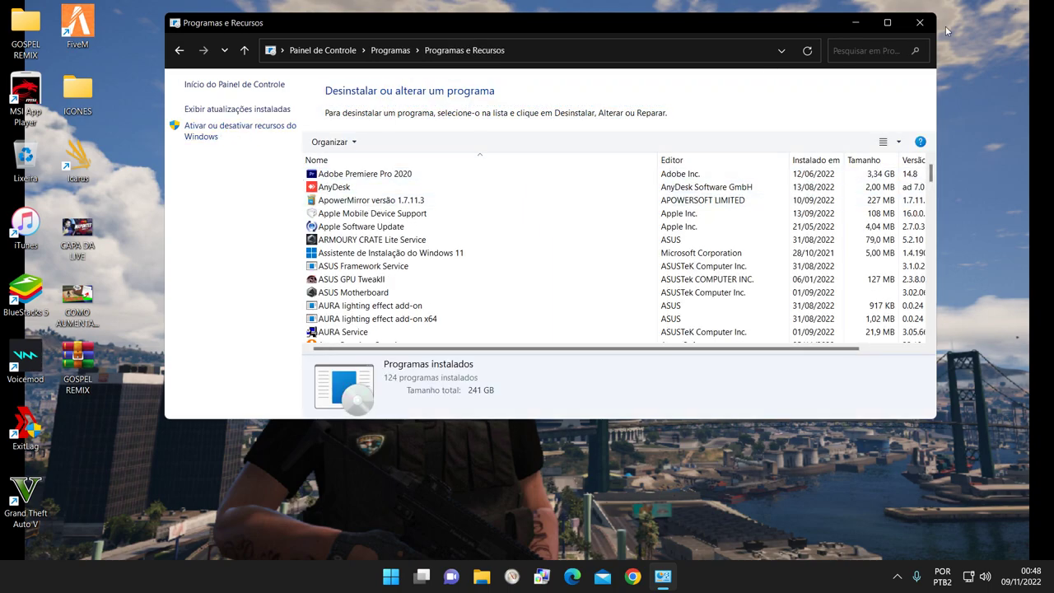
{"action": "left_click", "coordinate": [919, 22]}
- Search Windows for "painel" and open Painel de Controle
{"action": "key", "text": "super"}
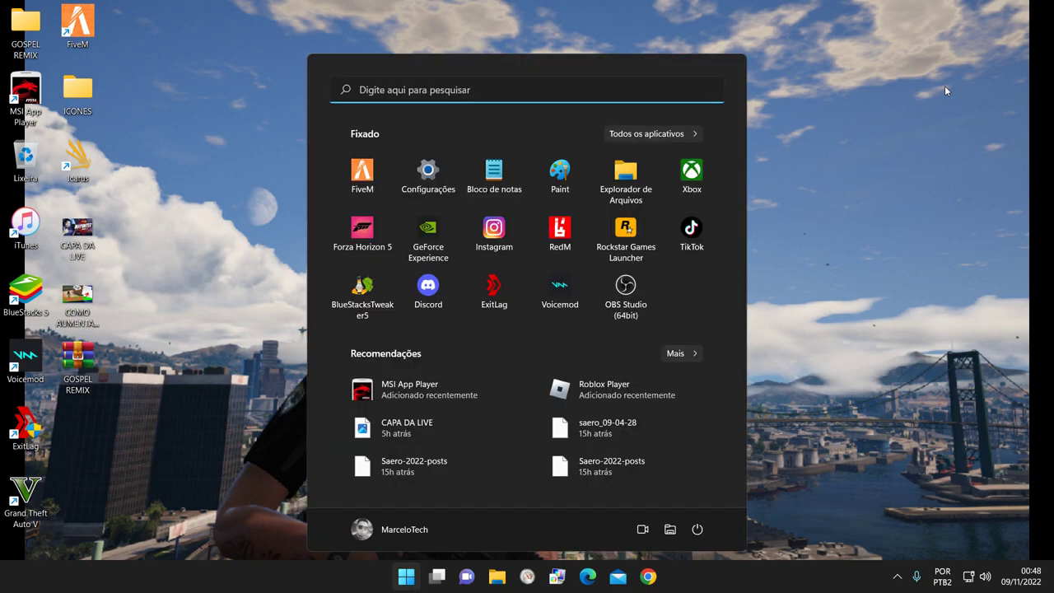
{"action": "type", "text": "oaubek"}
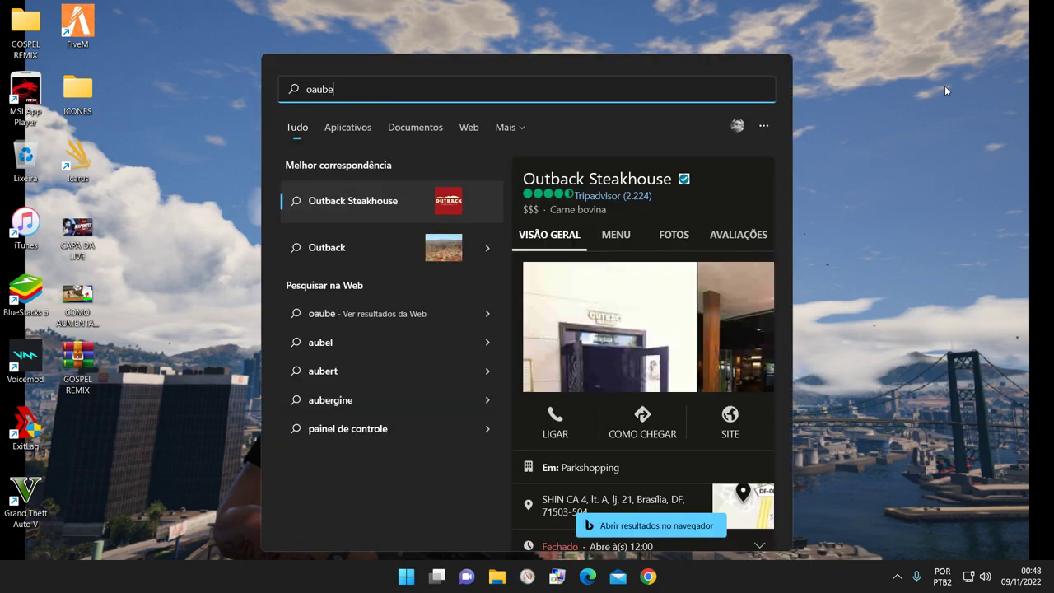
{"action": "key", "text": "BackSpace"}
{"action": "key", "text": "BackSpace"}
{"action": "key", "text": "BackSpace"}
{"action": "key", "text": "BackSpace"}
{"action": "key", "text": "BackSpace"}
{"action": "key", "text": "BackSpace"}
{"action": "type", "text": "painel"}
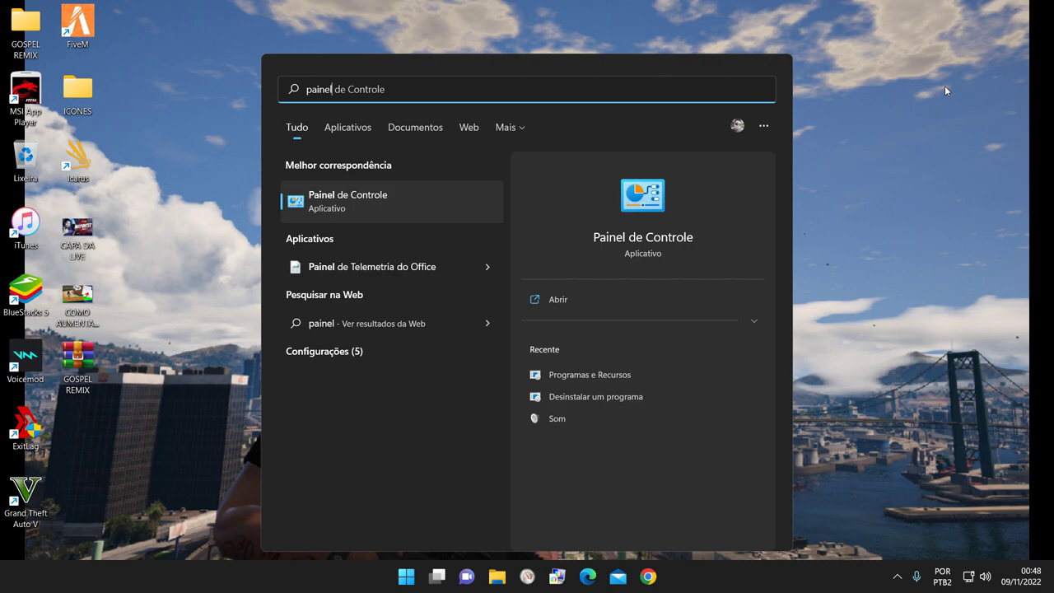
{"action": "key", "text": "Return"}
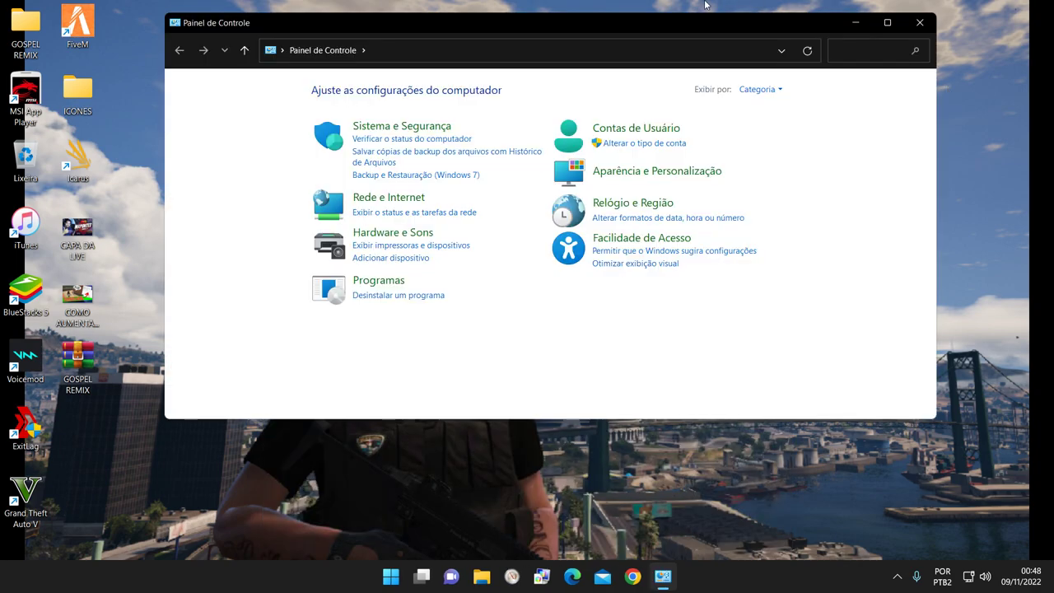
- Return to the Control Panel home from Programas and display all items as Ícones grandes
{"action": "left_click", "coordinate": [382, 283]}
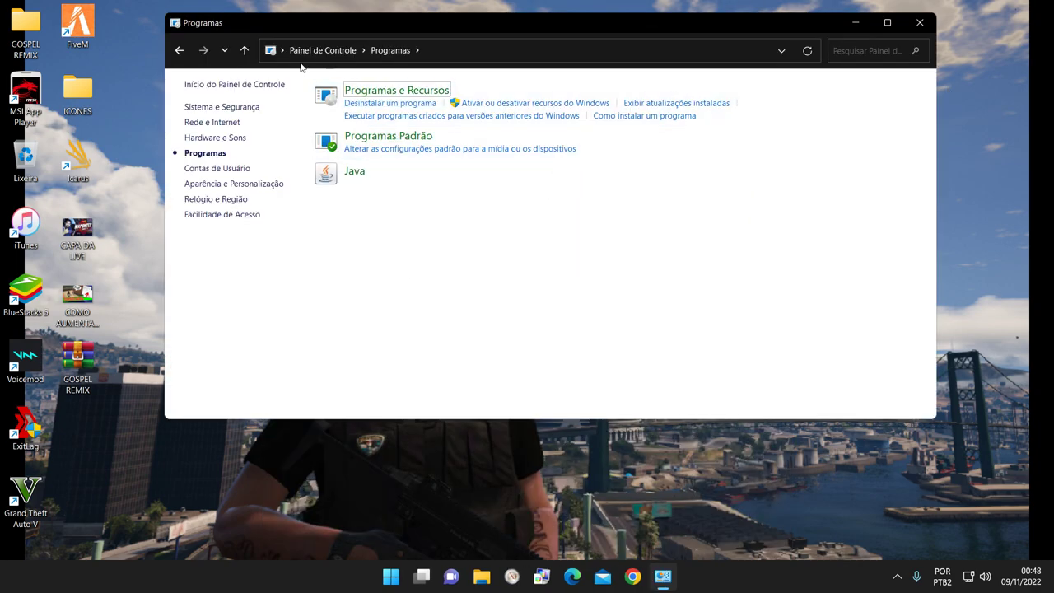
{"action": "left_click", "coordinate": [179, 50]}
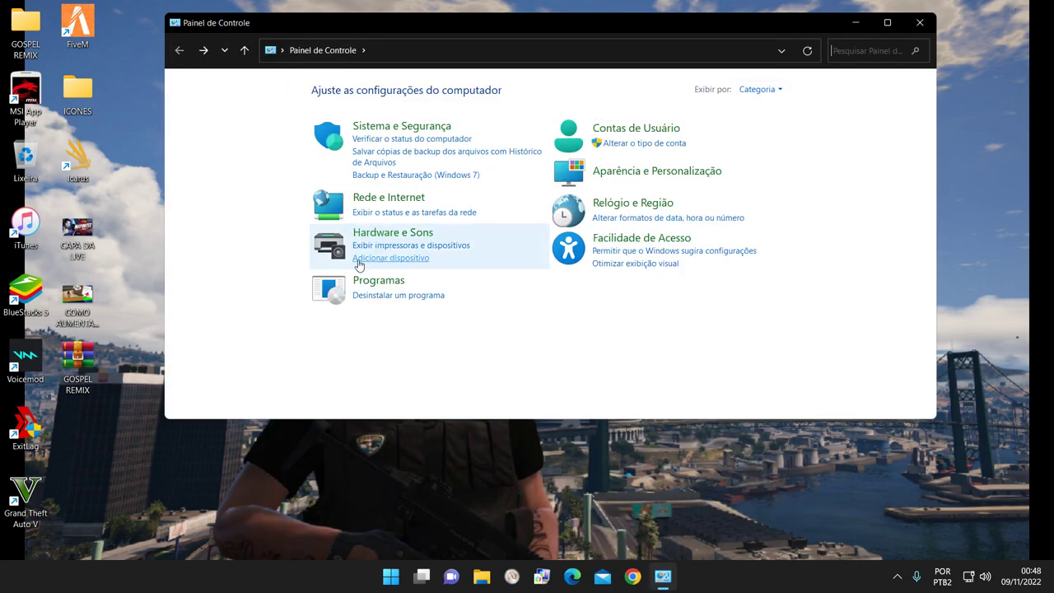
{"action": "left_click", "coordinate": [760, 89]}
{"action": "left_click", "coordinate": [766, 125]}
{"action": "scroll", "coordinate": [464, 306], "scroll_direction": "down", "scroll_amount": 2}
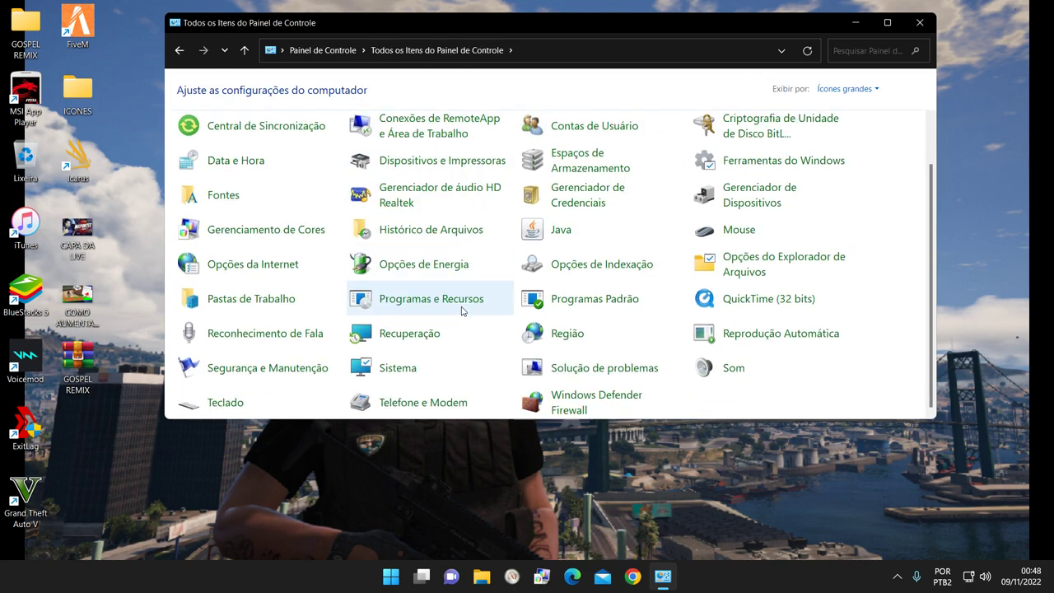
- Open Programas e Recursos and bring up the dialog for turning Windows features on or off
{"action": "left_click", "coordinate": [421, 299]}
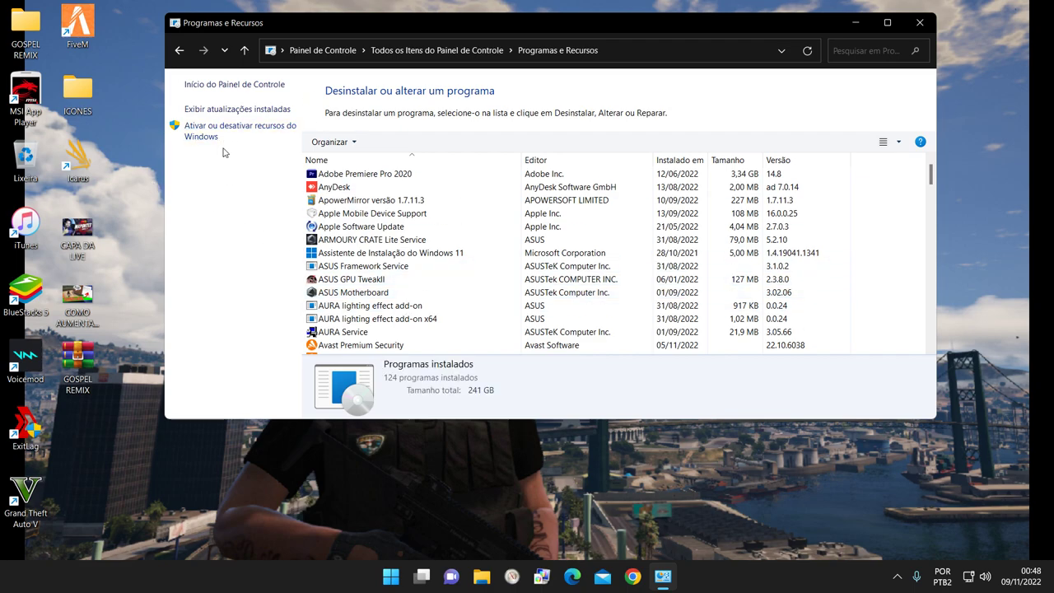
{"action": "left_click", "coordinate": [218, 137]}
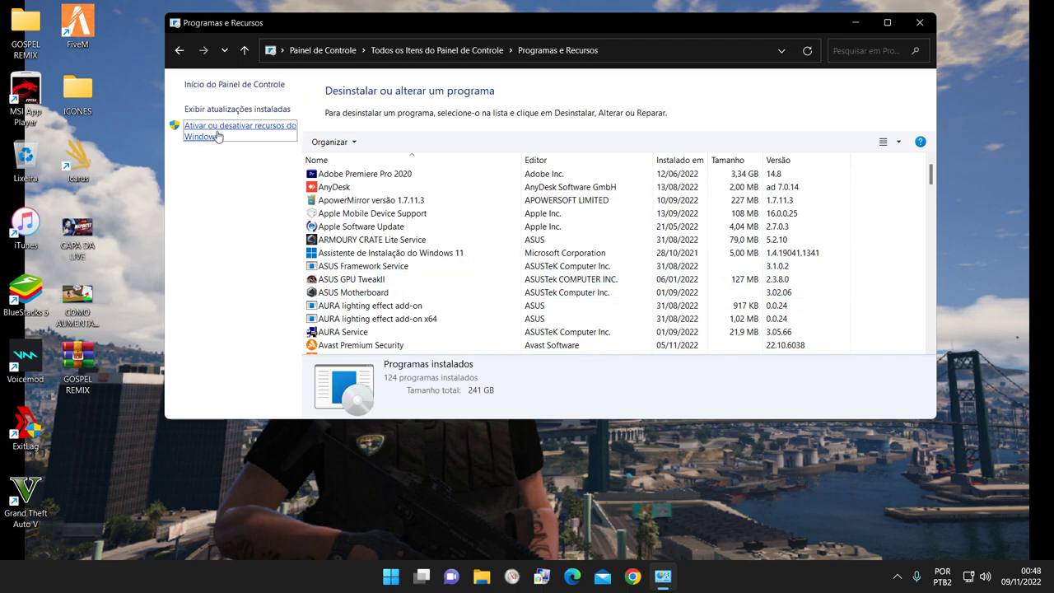
- Check that Hyper-V and all subcomponents of its management tools and platform are unselected, collapsing the Hyper-V group when finished
{"action": "scroll", "coordinate": [496, 256], "scroll_direction": "down", "scroll_amount": 1}
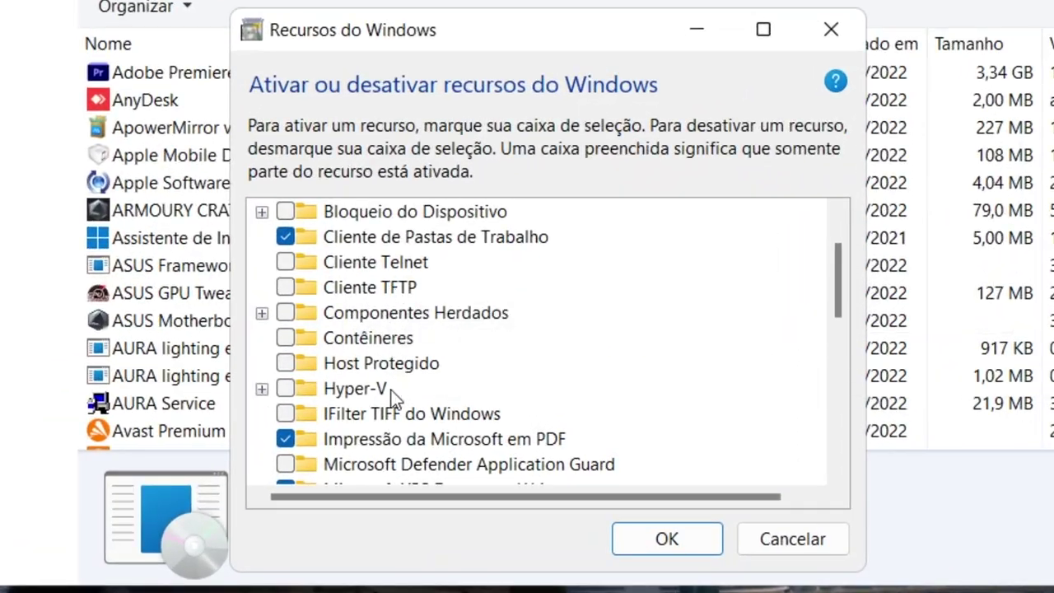
{"action": "mouse_move", "coordinate": [360, 391]}
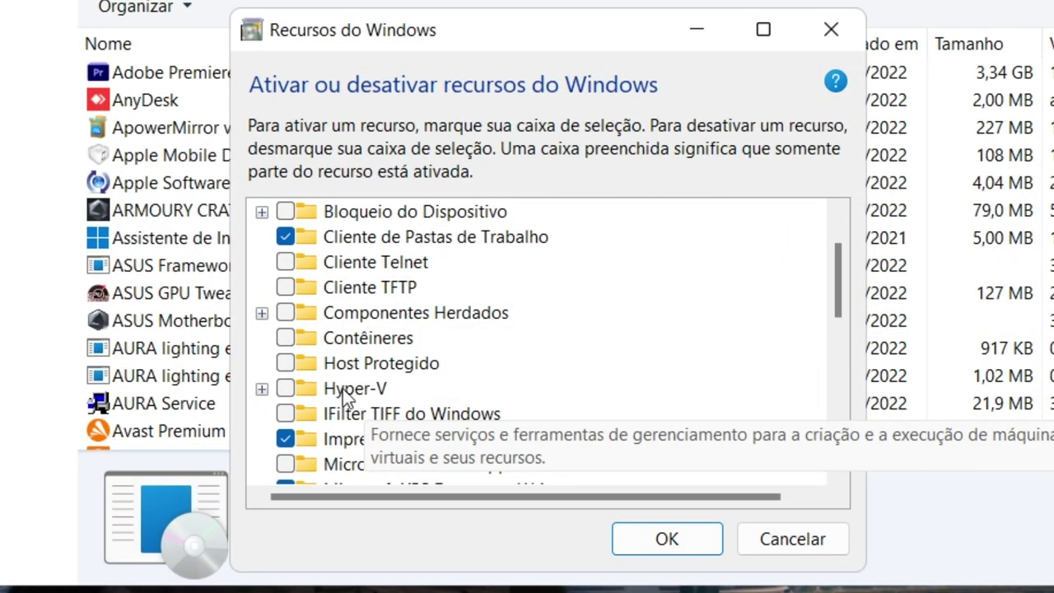
{"action": "left_click", "coordinate": [262, 389]}
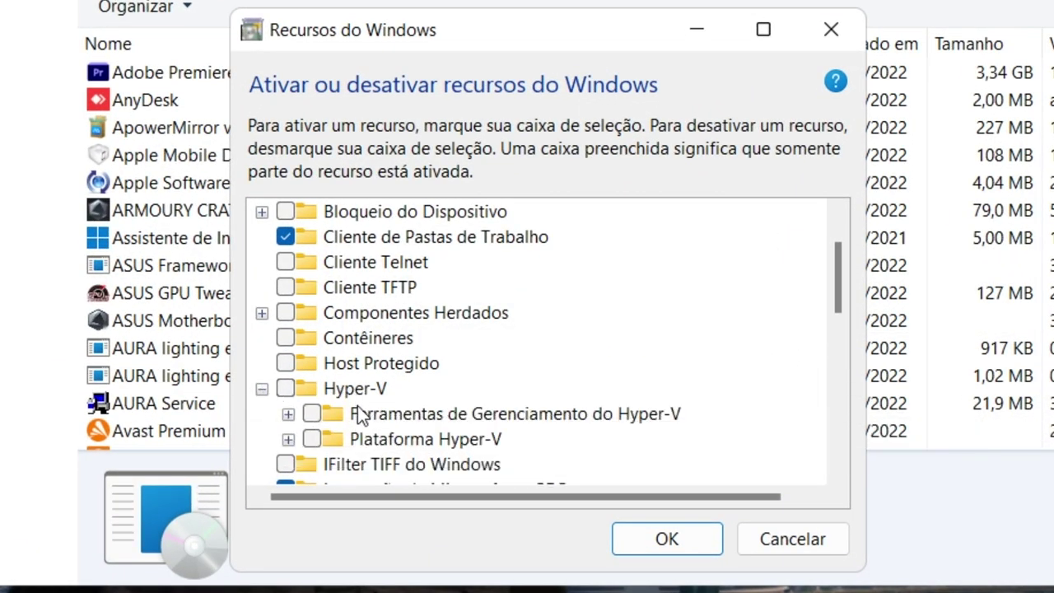
{"action": "scroll", "coordinate": [354, 407], "scroll_direction": "down", "scroll_amount": 1}
{"action": "left_click", "coordinate": [288, 388]}
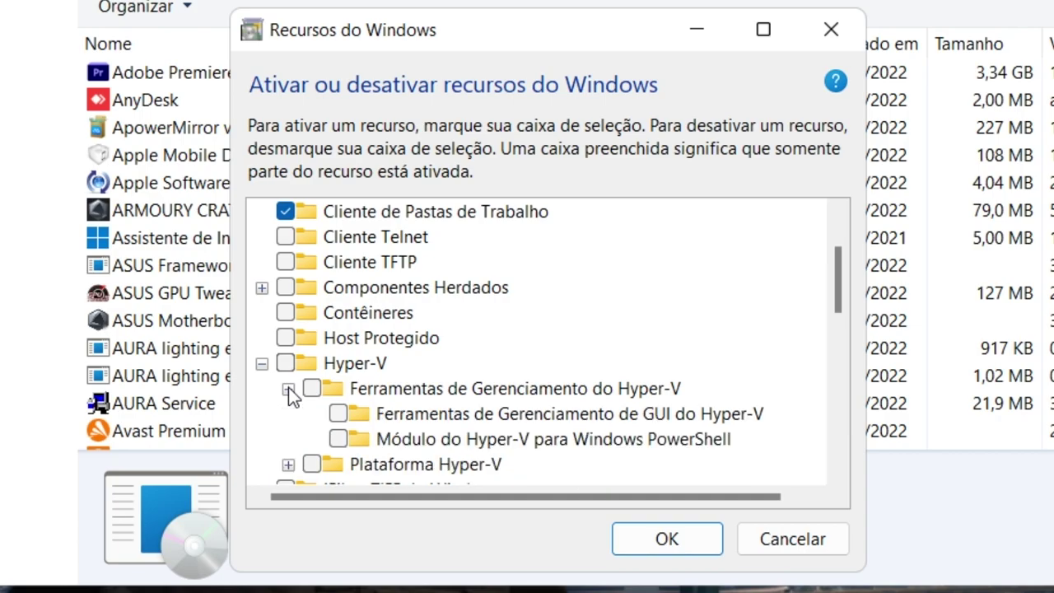
{"action": "left_click", "coordinate": [288, 464]}
{"action": "scroll", "coordinate": [494, 411], "scroll_direction": "down", "scroll_amount": 2}
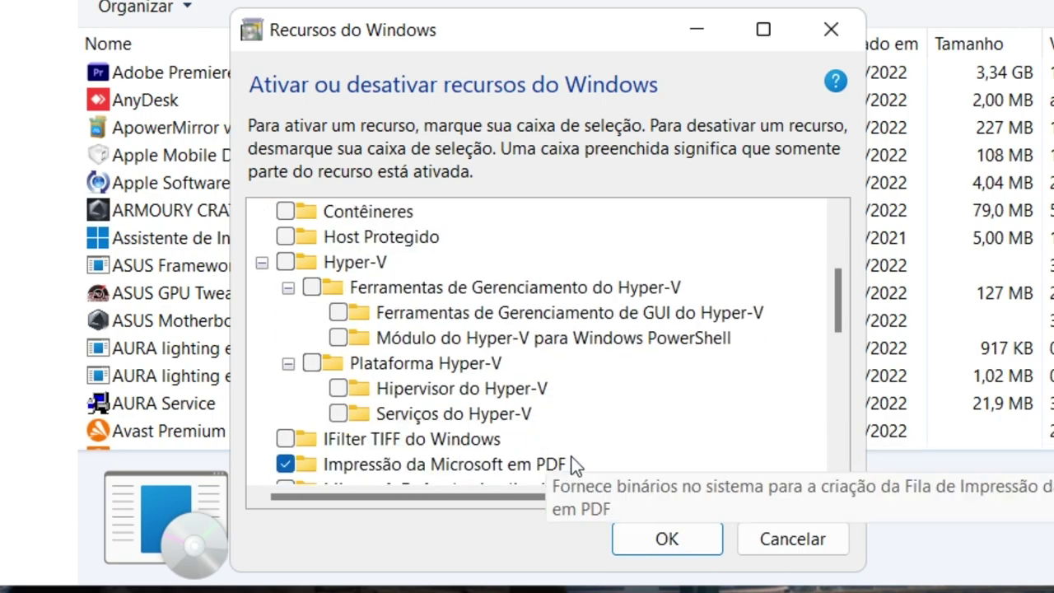
{"action": "left_click", "coordinate": [263, 263]}
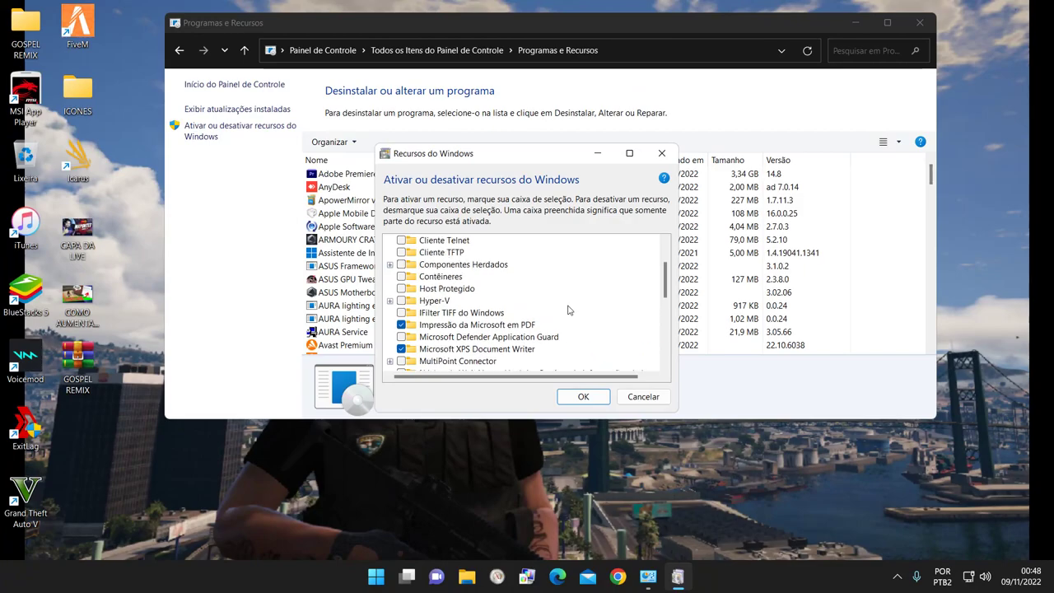
- Turn off the Plataforma do Hipervisor do Windows feature in Recursos do Windows and apply the change
{"action": "scroll", "coordinate": [568, 309], "scroll_direction": "up", "scroll_amount": 2}
{"action": "scroll", "coordinate": [527, 307], "scroll_direction": "down", "scroll_amount": 1}
{"action": "scroll", "coordinate": [484, 306], "scroll_direction": "down", "scroll_amount": 1}
{"action": "scroll", "coordinate": [494, 309], "scroll_direction": "up", "scroll_amount": 2}
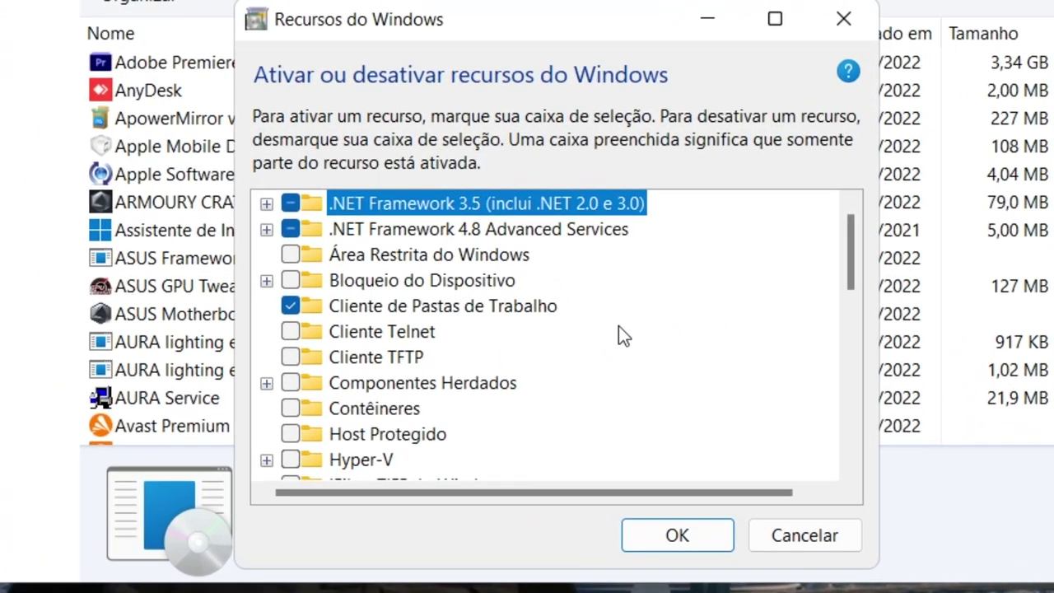
{"action": "scroll", "coordinate": [618, 325], "scroll_direction": "down", "scroll_amount": 3}
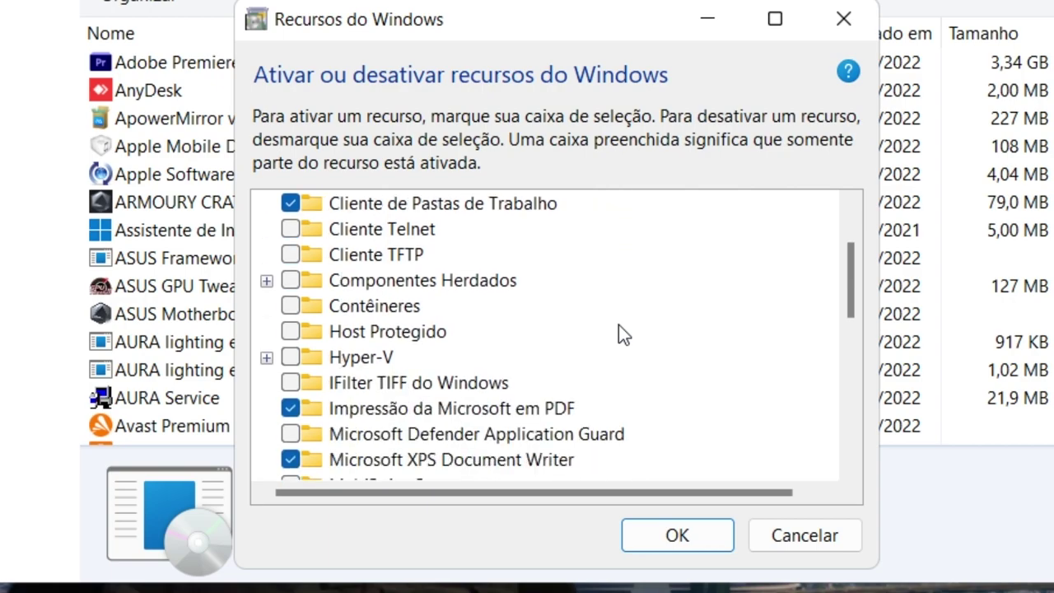
{"action": "scroll", "coordinate": [619, 324], "scroll_direction": "down", "scroll_amount": 2}
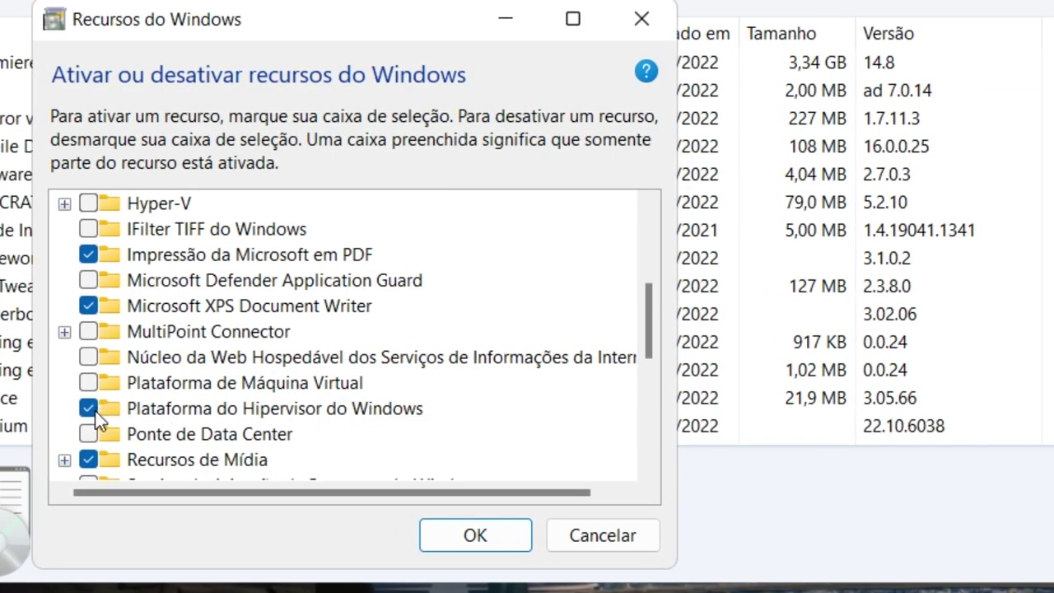
{"action": "left_click", "coordinate": [91, 409]}
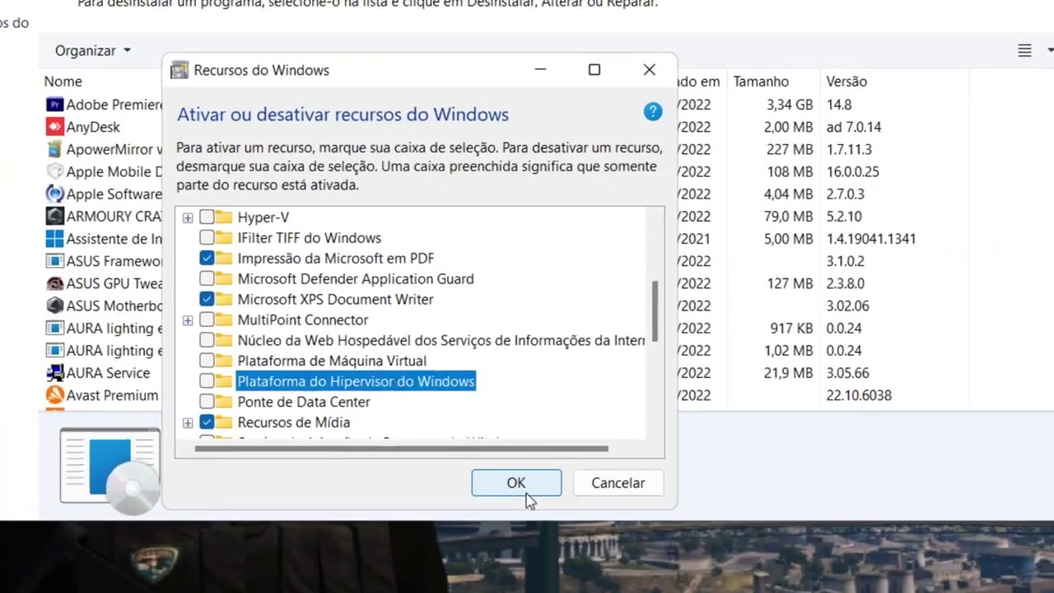
{"action": "left_click", "coordinate": [519, 490]}
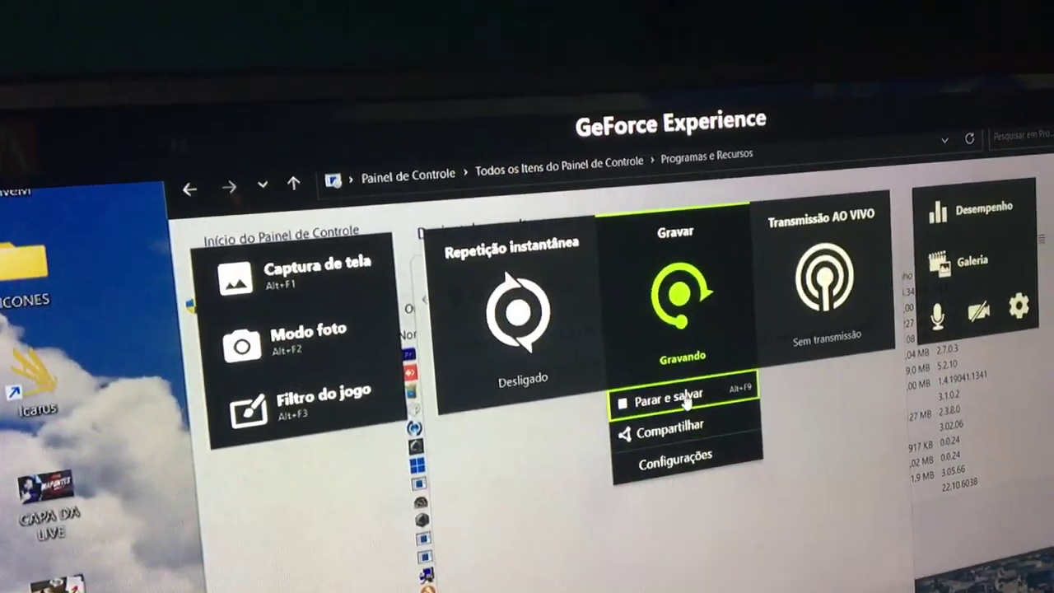
- Stop and save the GeForce Experience recording, and restart the computer to complete the Windows feature changes
{"action": "left_click", "coordinate": [668, 400]}
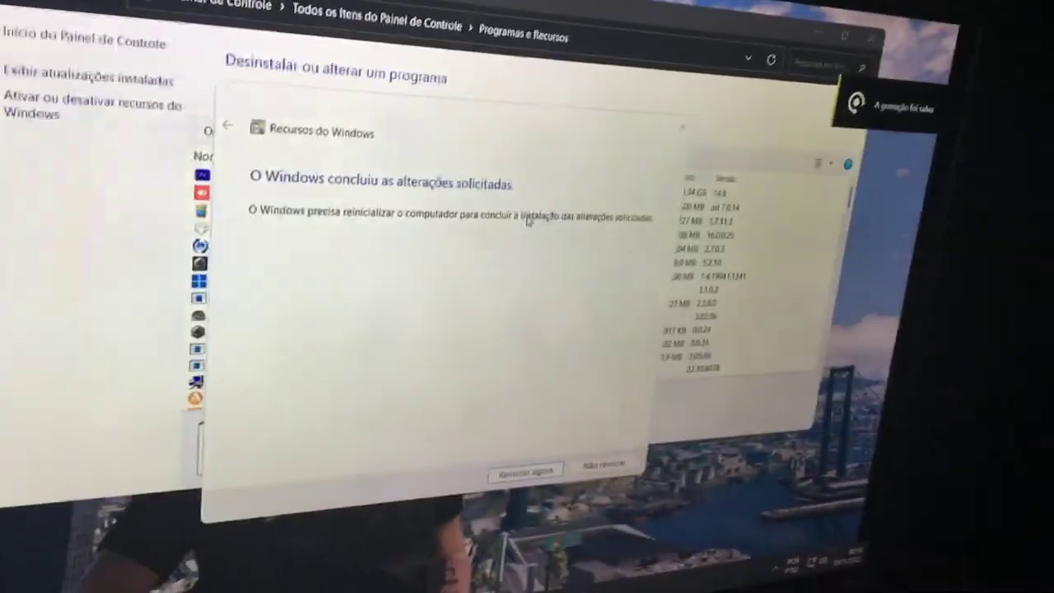
{"action": "left_click", "coordinate": [524, 471]}
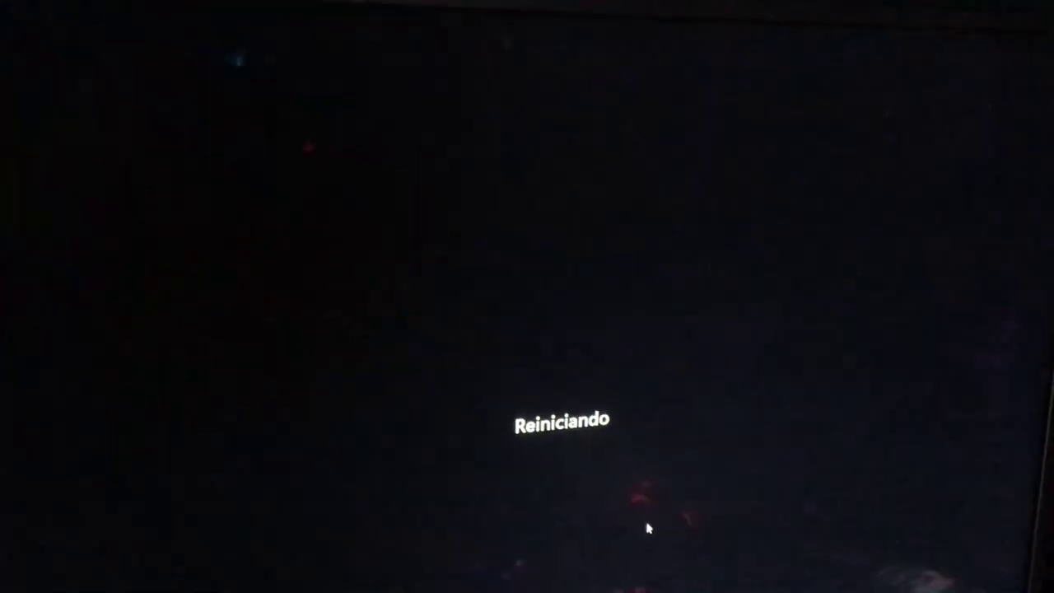